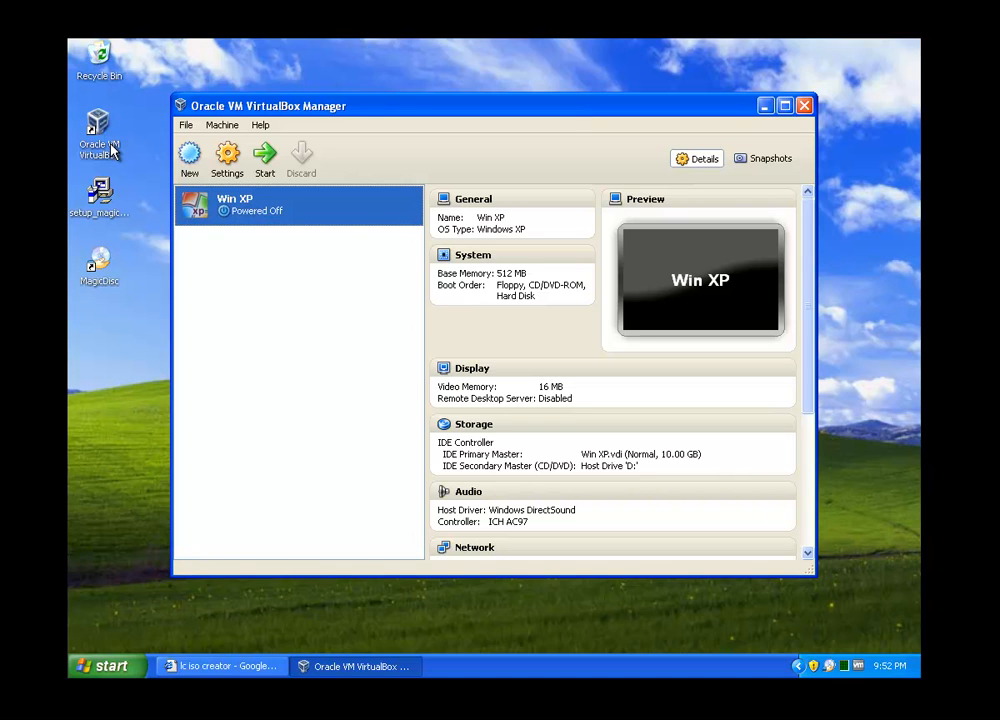
Step: Begin a new virtual machine named Windows 8 with Microsoft Windows as the operating system and Windows 8 as the version
click(188, 157)
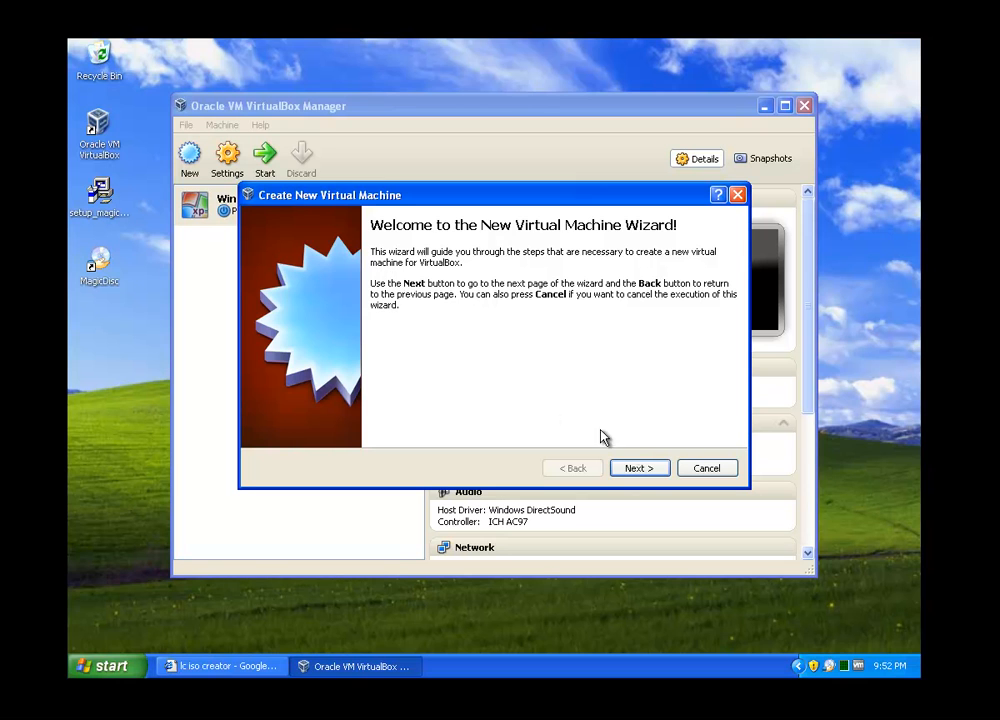
click(641, 470)
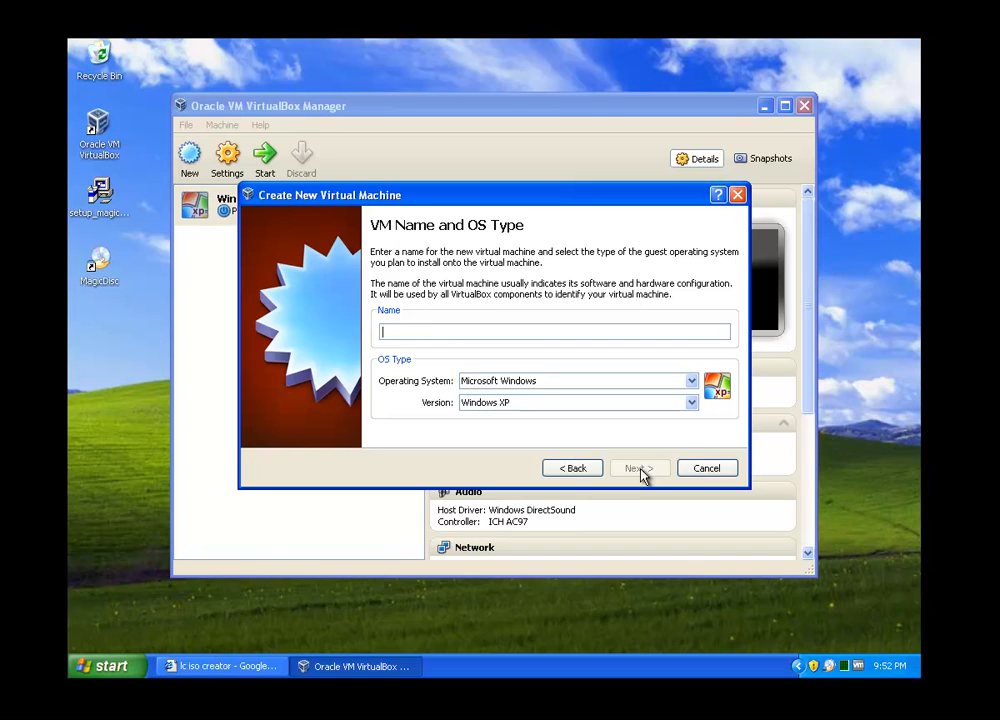
text(Windows 8)
click(584, 382)
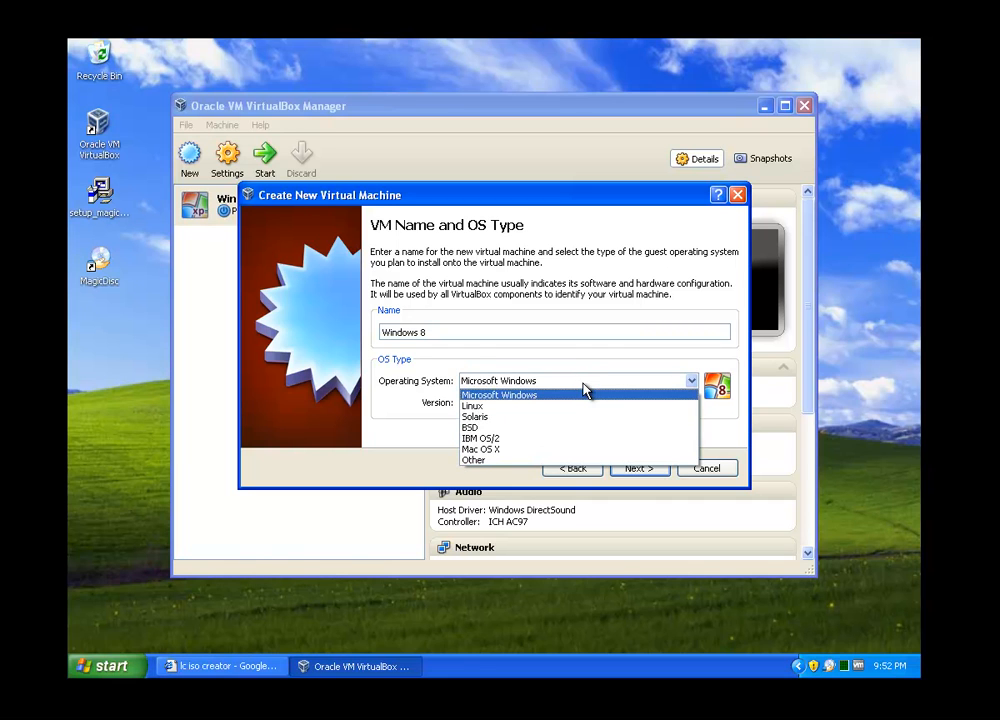
click(584, 392)
click(573, 411)
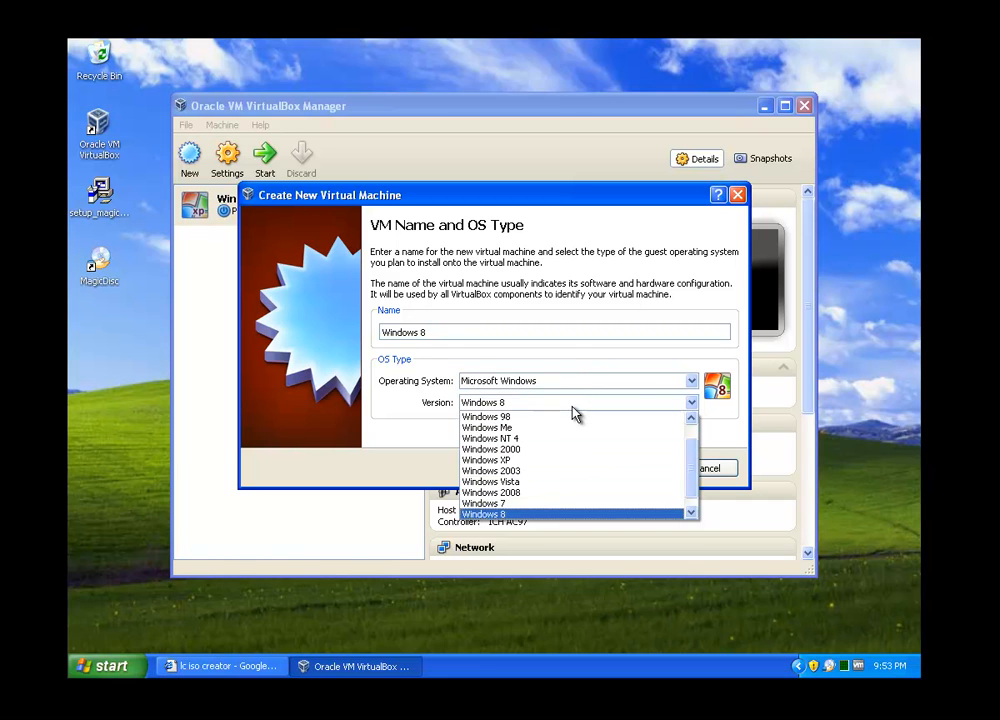
mouse_move(690, 454)
mouse_down()
mouse_move(689, 492)
mouse_move(682, 432)
mouse_up()
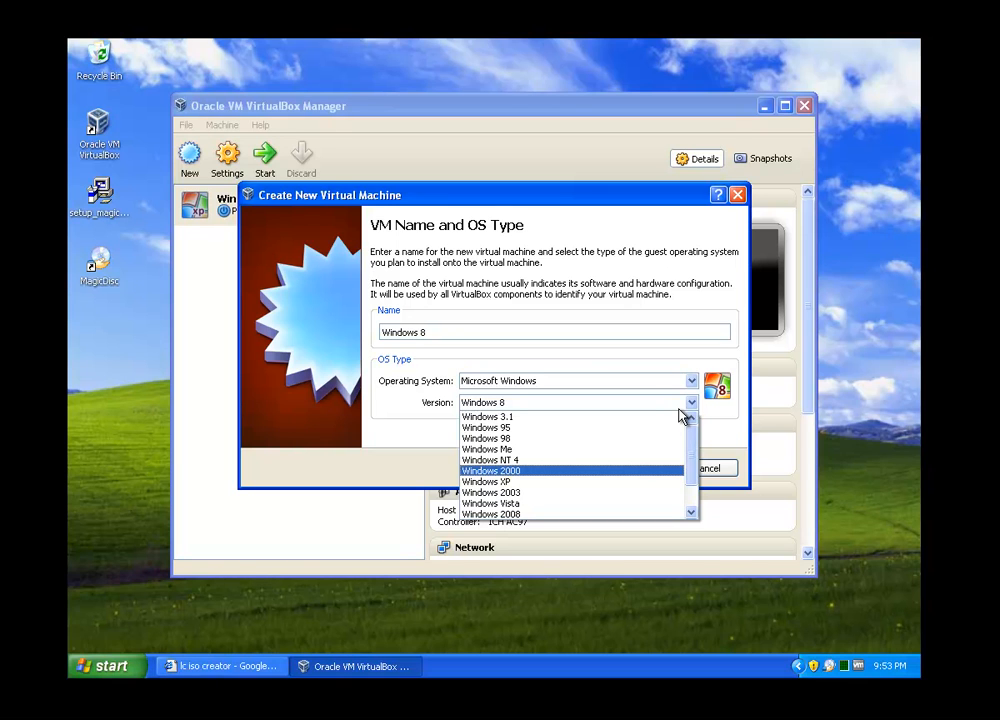
click(717, 424)
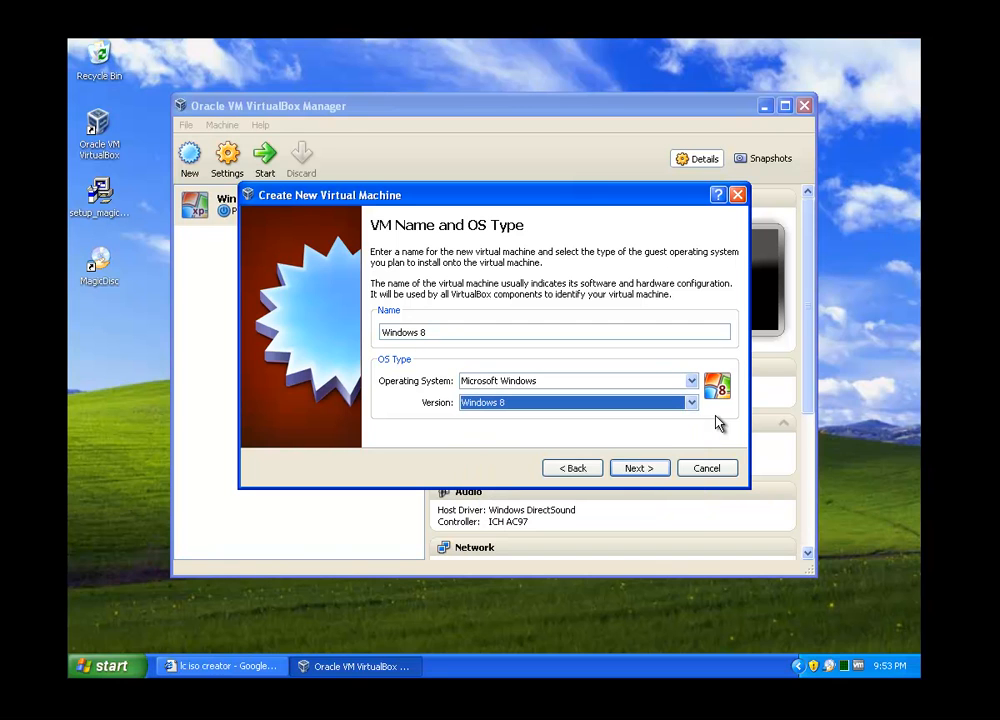
click(641, 469)
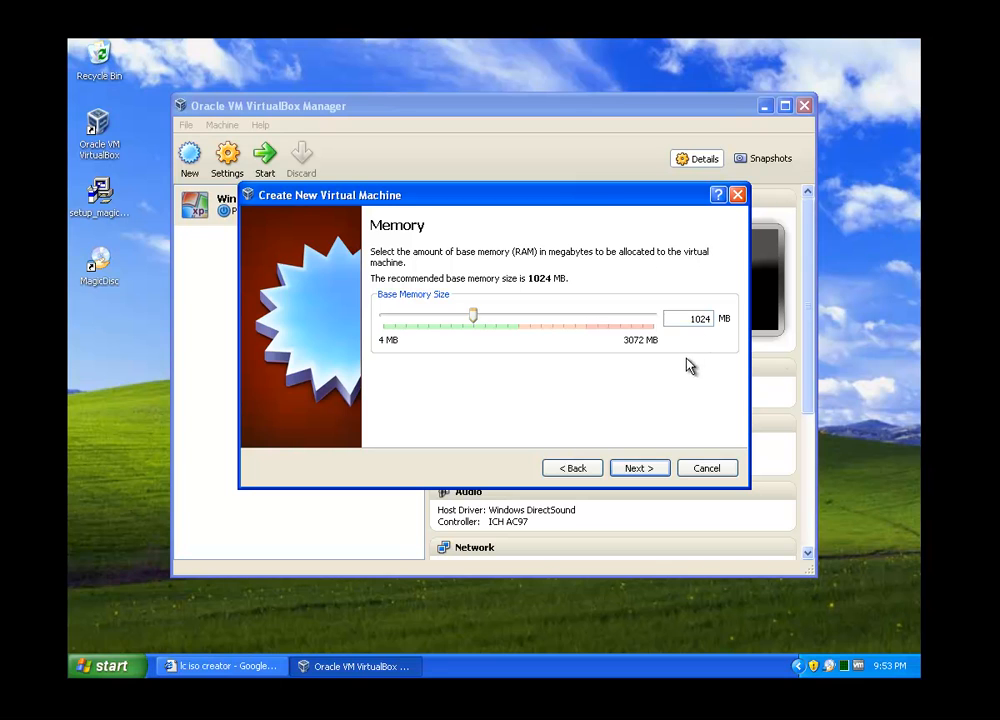
Step: Accept 1024 MB of base memory and choose a new, dynamically allocated VDI start-up disk
click(640, 470)
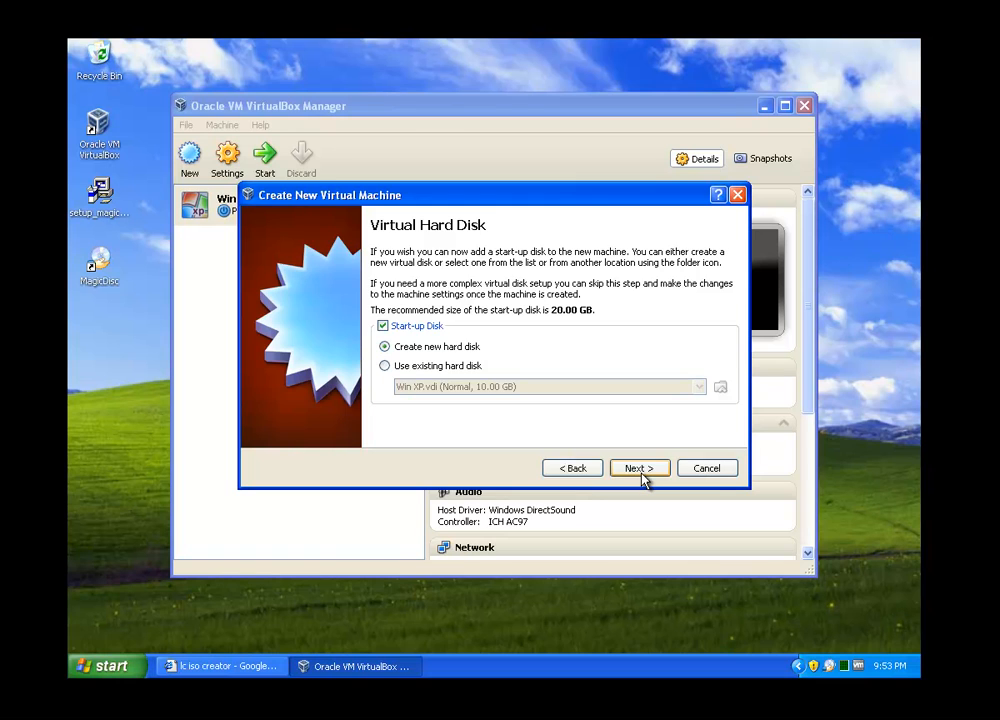
click(640, 469)
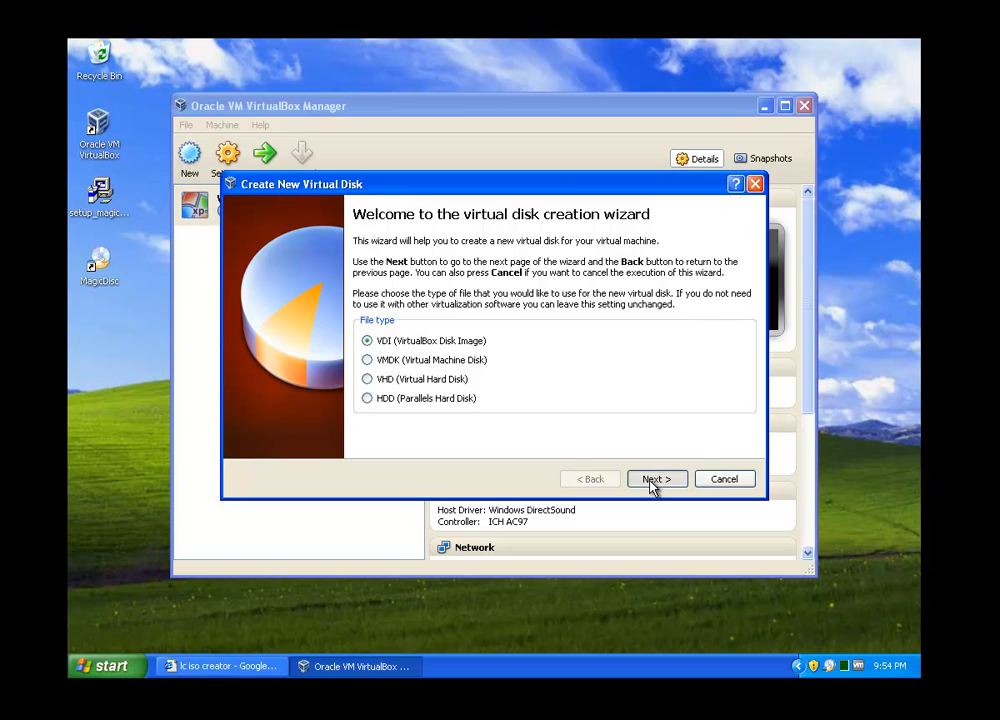
click(651, 480)
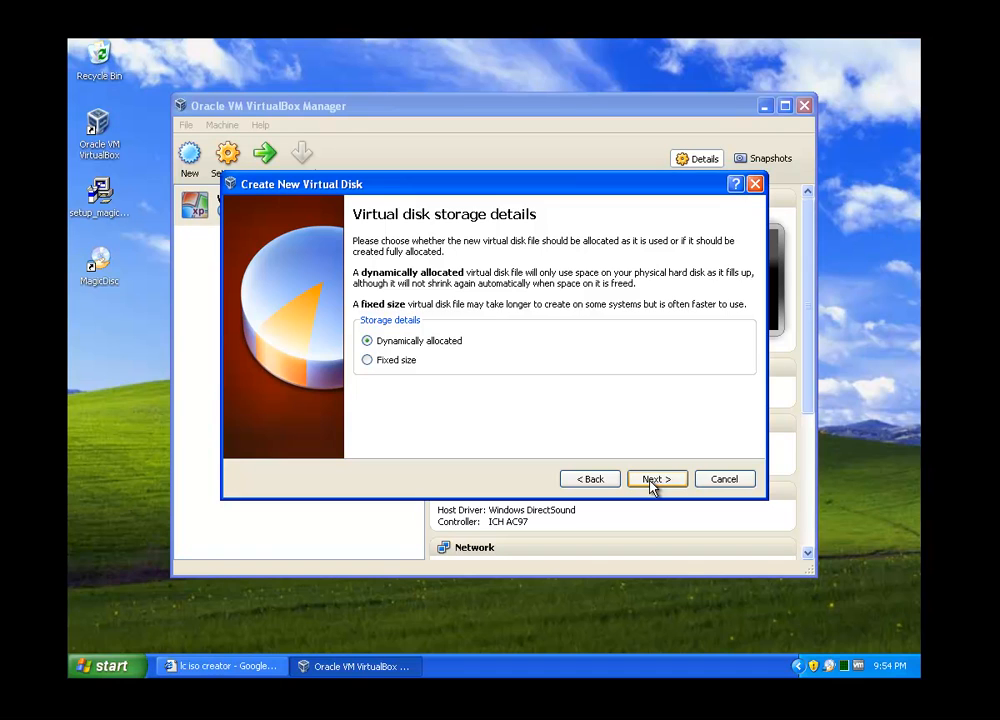
click(652, 480)
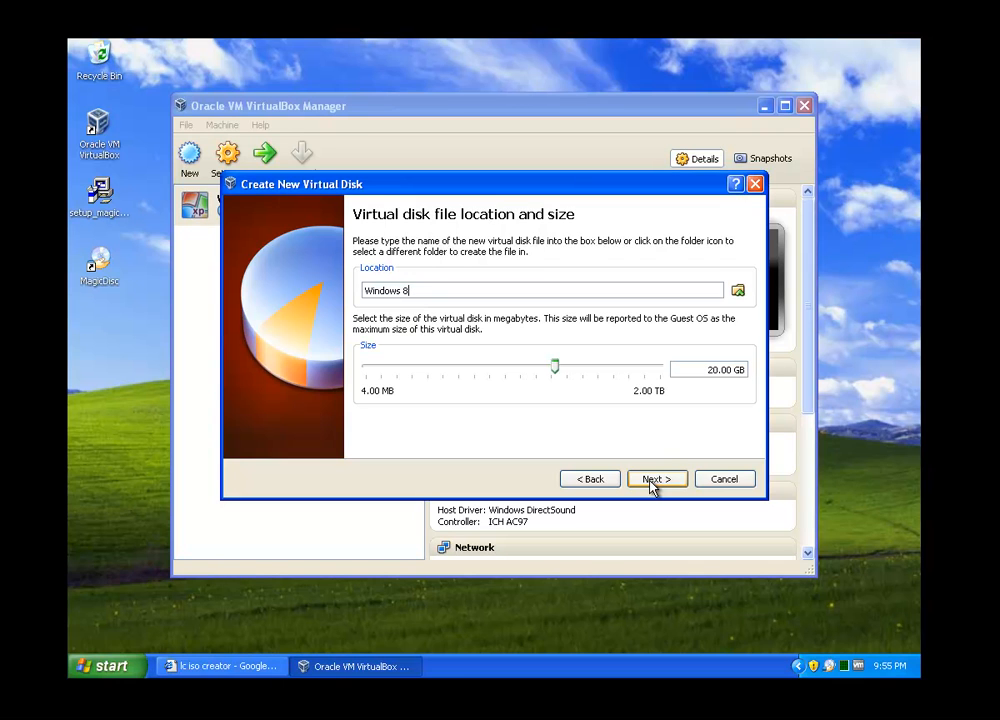
Step: Set the virtual disk size to 25 GB and create both the disk and the virtual machine
click(708, 370)
key(Delete)
text(5)
click(651, 480)
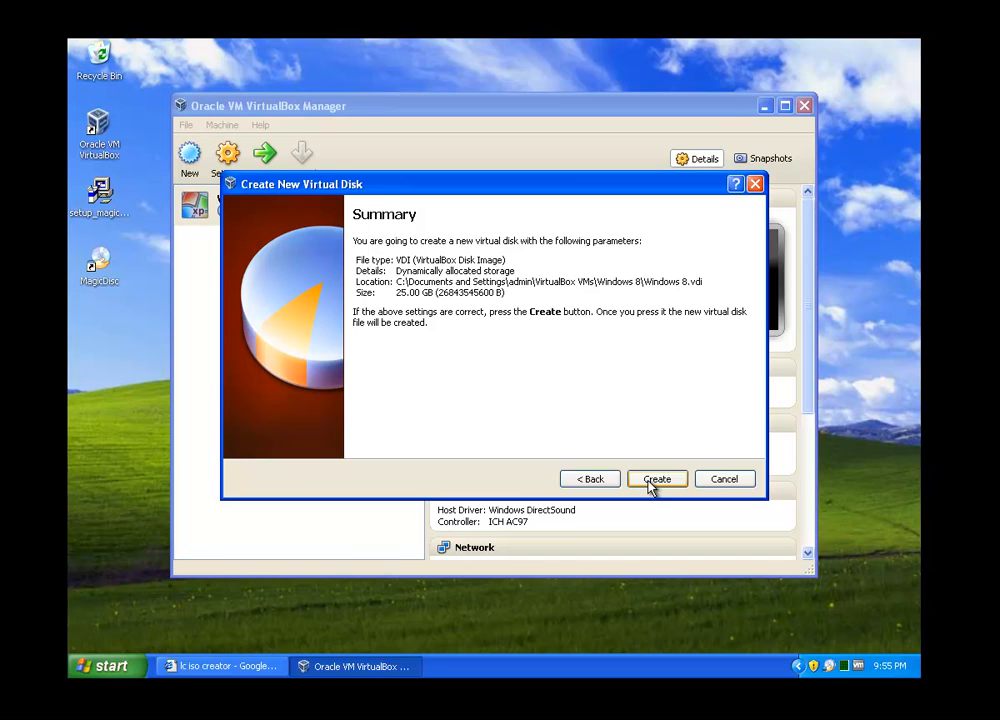
click(651, 482)
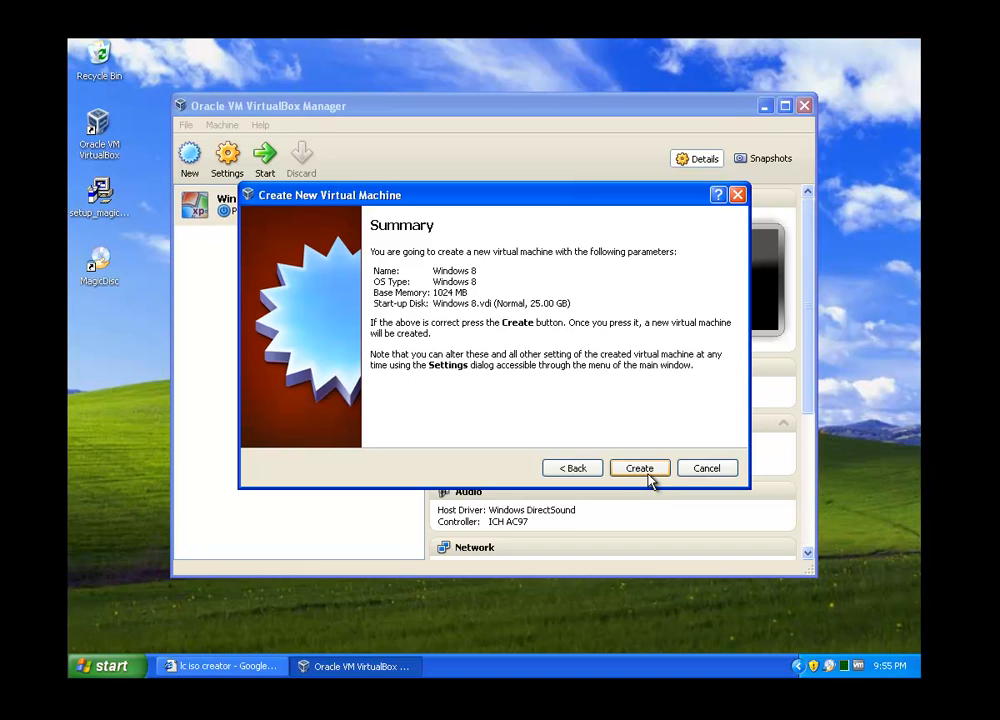
click(646, 472)
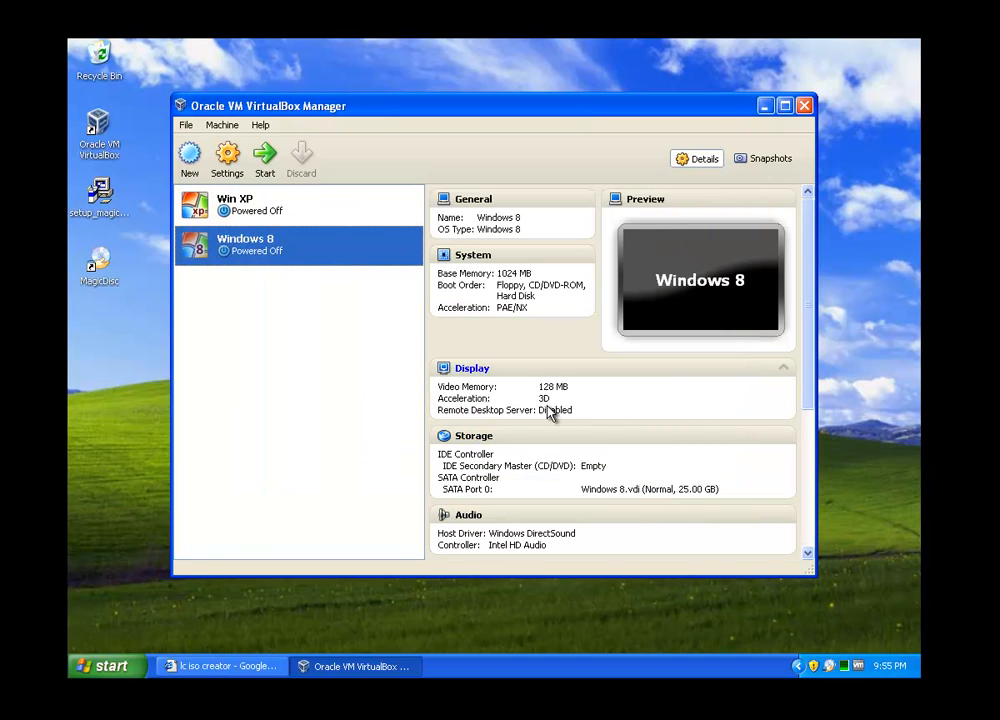
Step: Open the Windows 8 machine's storage settings and examine the slot options of its empty CD/DVD drive
right_click(278, 248)
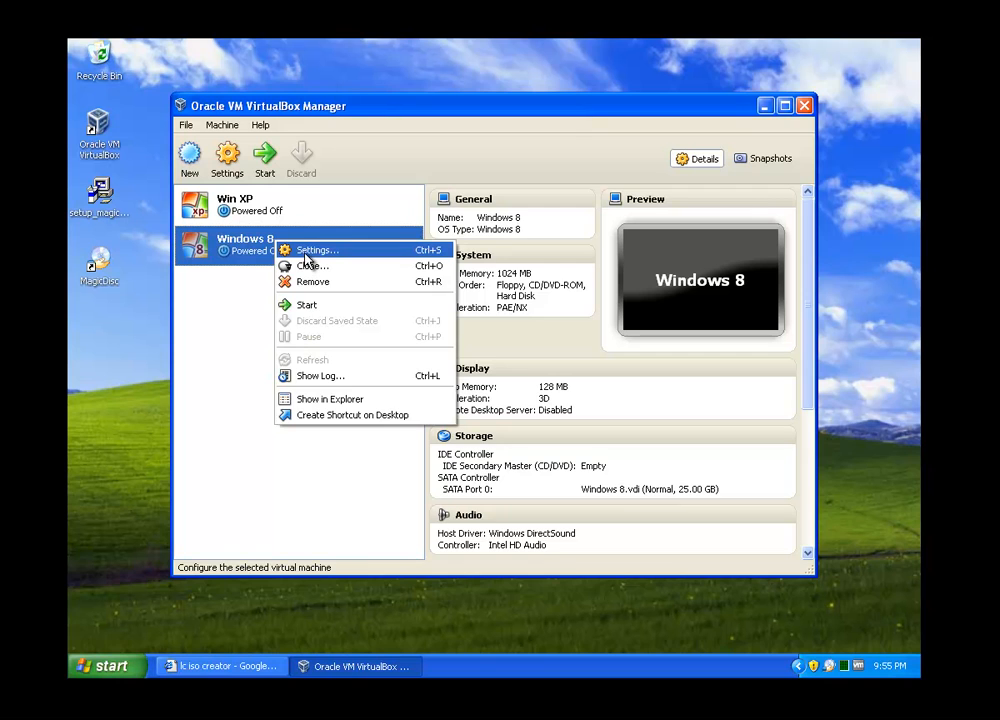
click(305, 253)
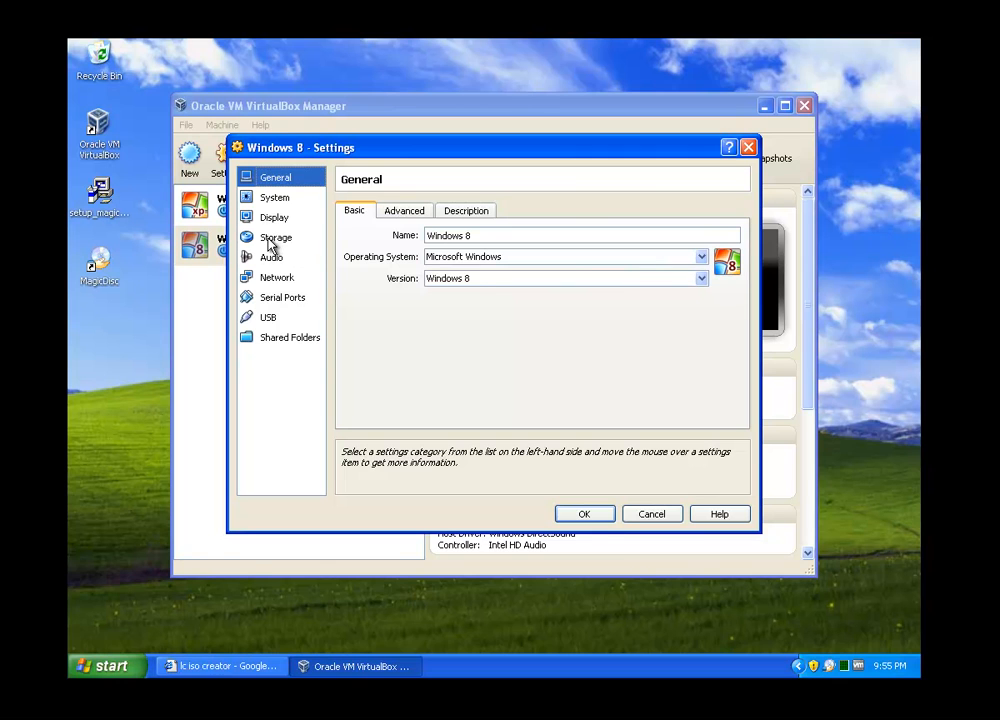
click(271, 244)
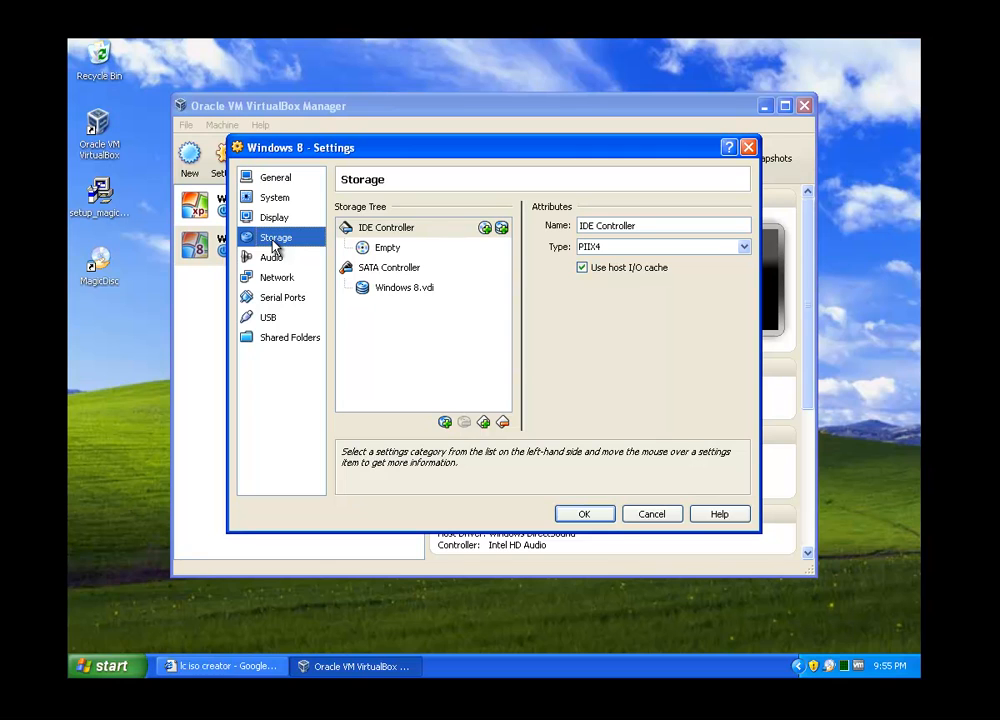
click(386, 250)
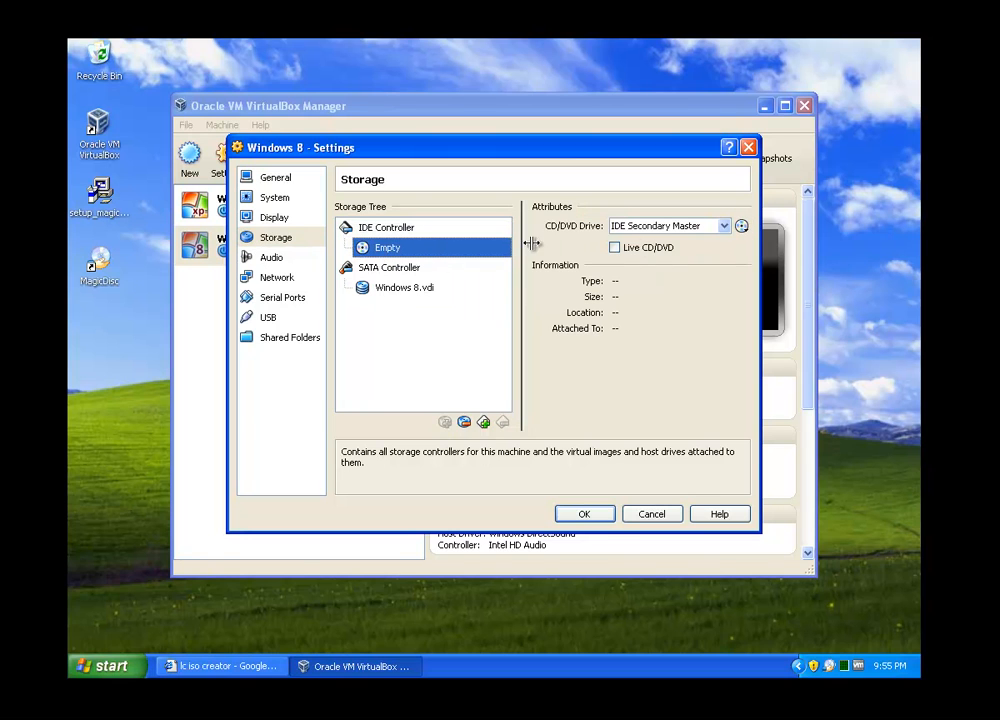
click(724, 227)
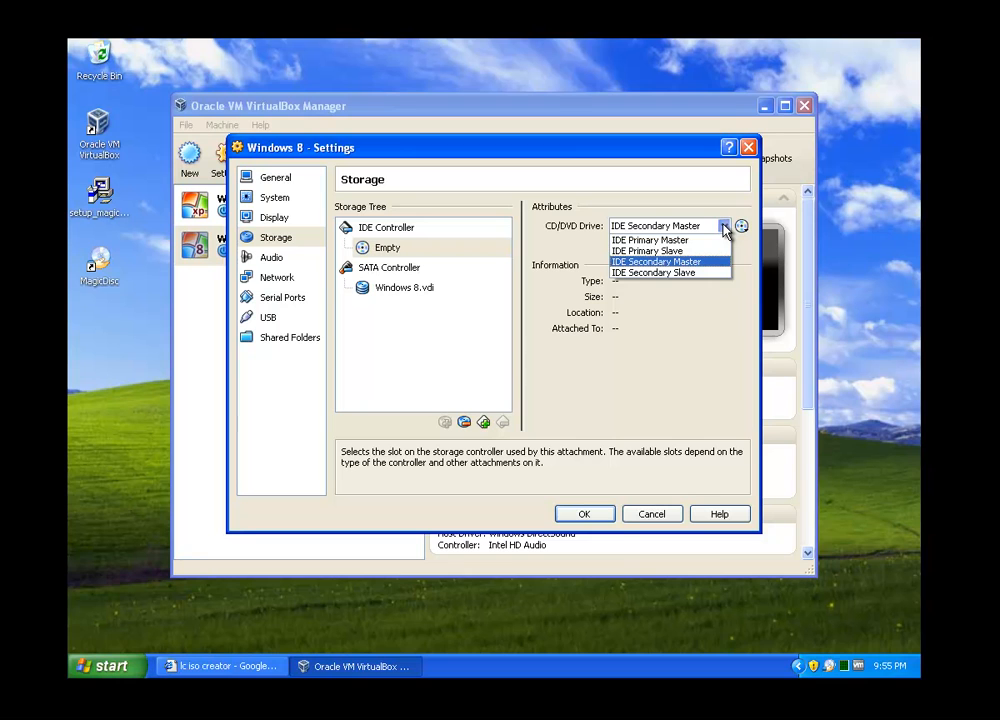
click(724, 227)
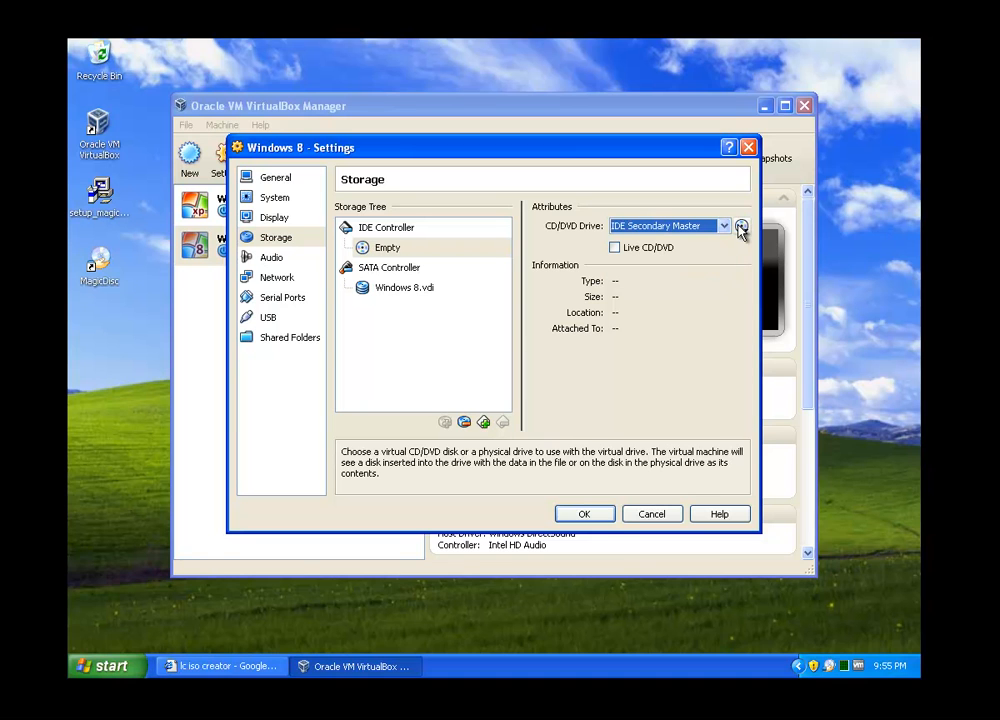
click(741, 228)
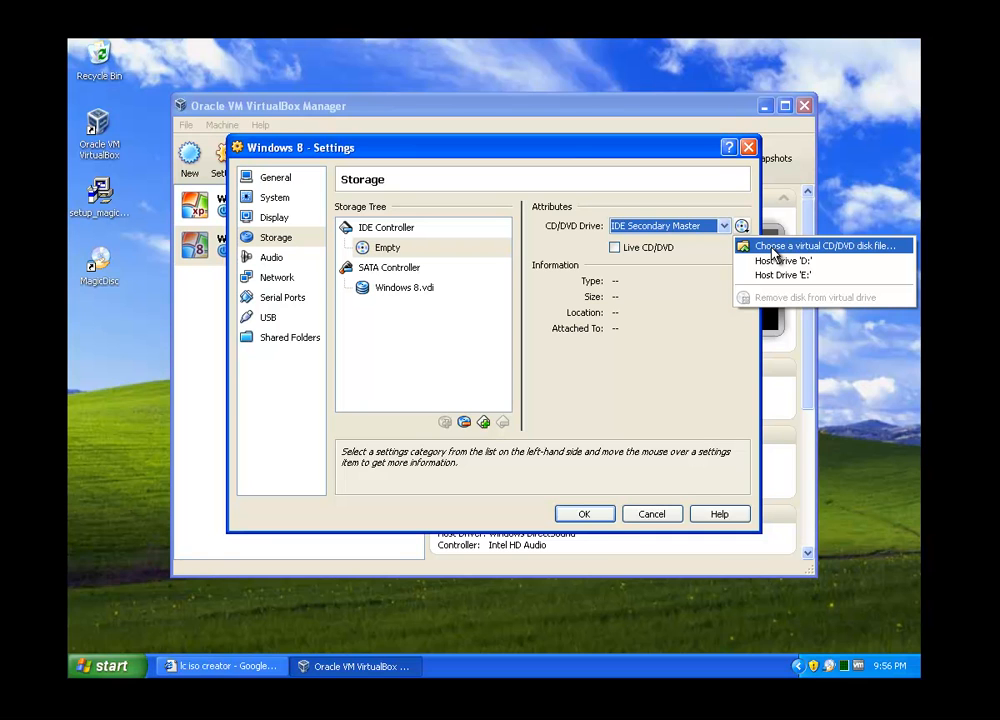
click(772, 247)
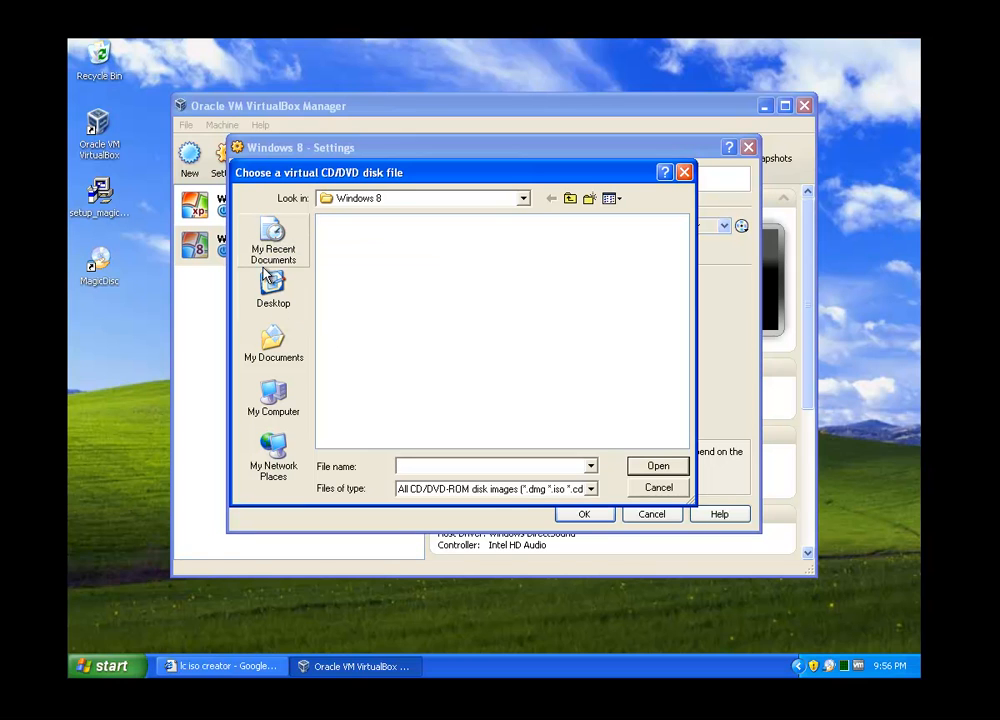
click(274, 338)
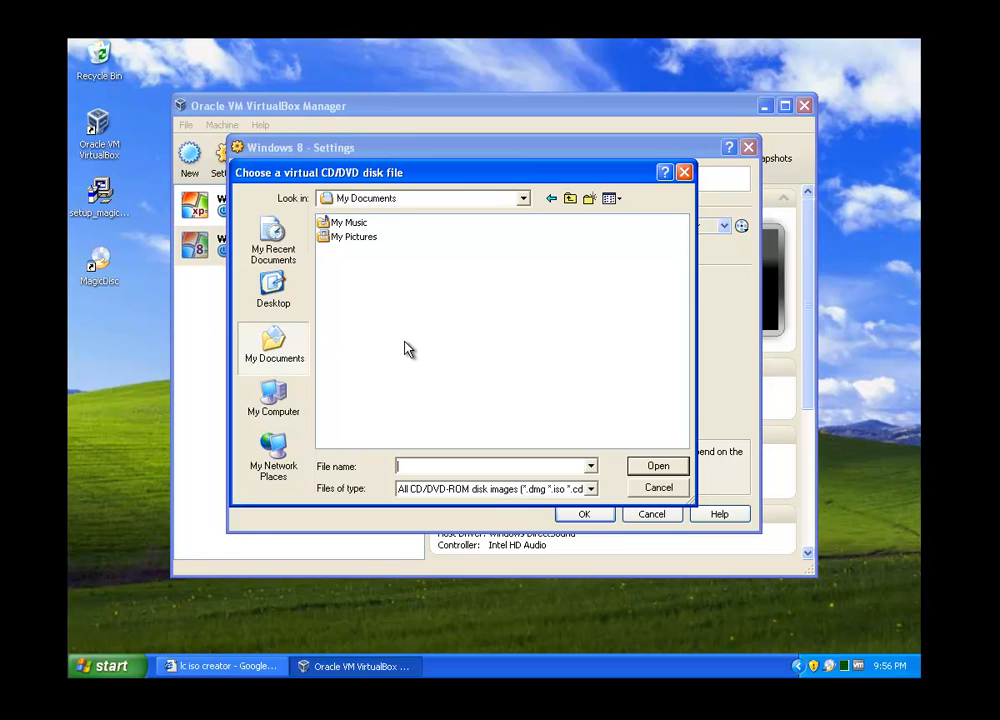
click(668, 490)
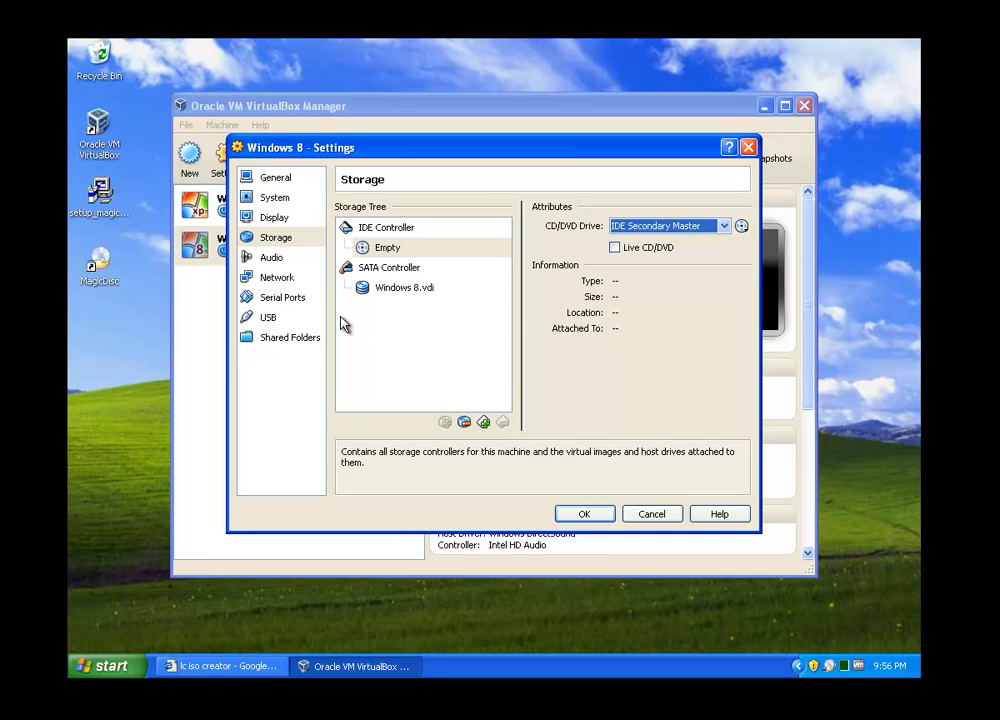
Step: Attach network Adapter 1 to a Bridged Adapter using the VMware Accelerated AMD PCNet Adapter
click(279, 286)
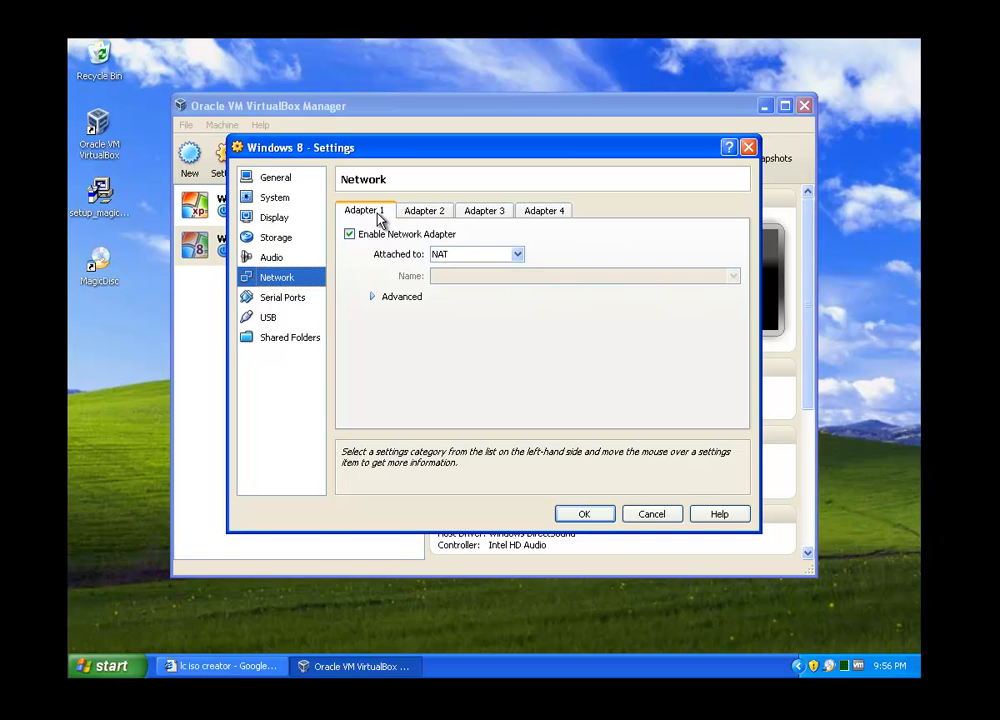
click(422, 214)
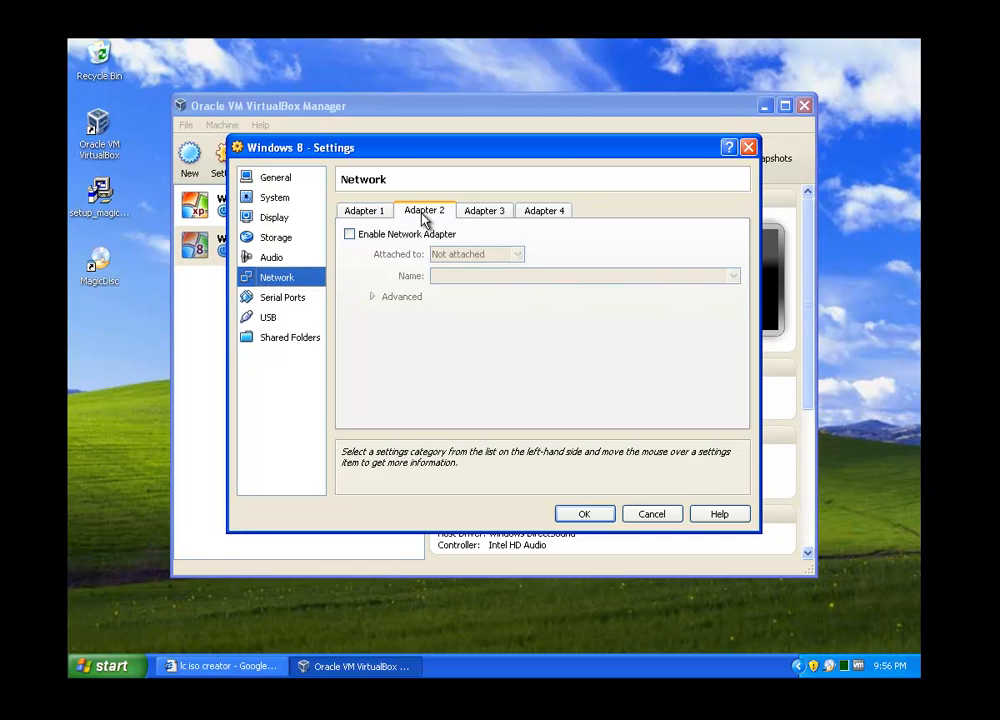
click(358, 212)
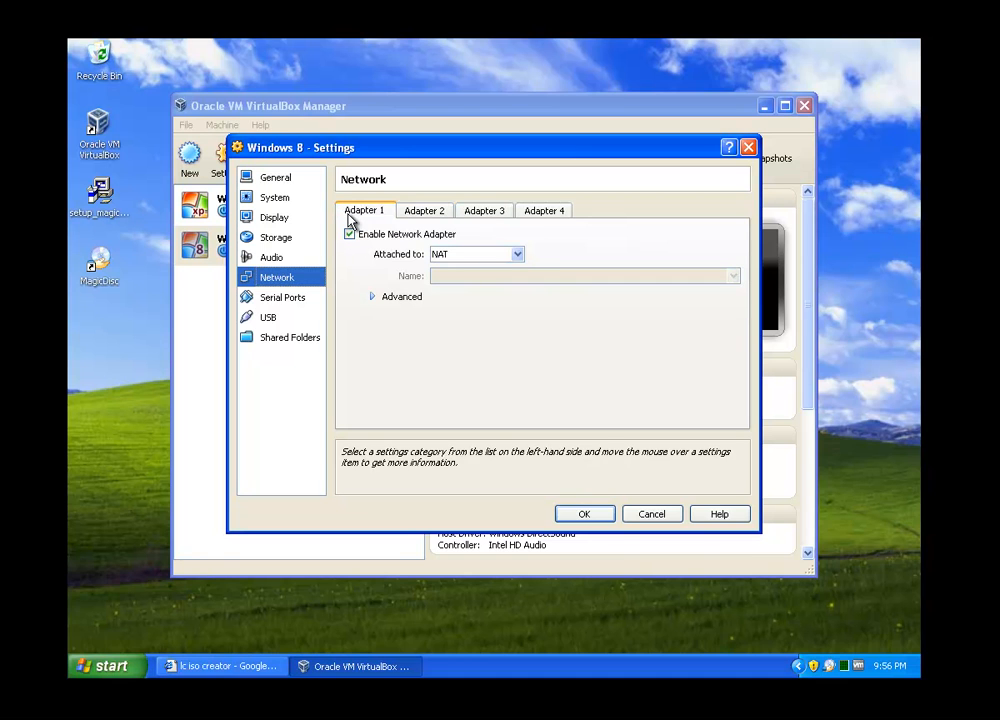
click(517, 256)
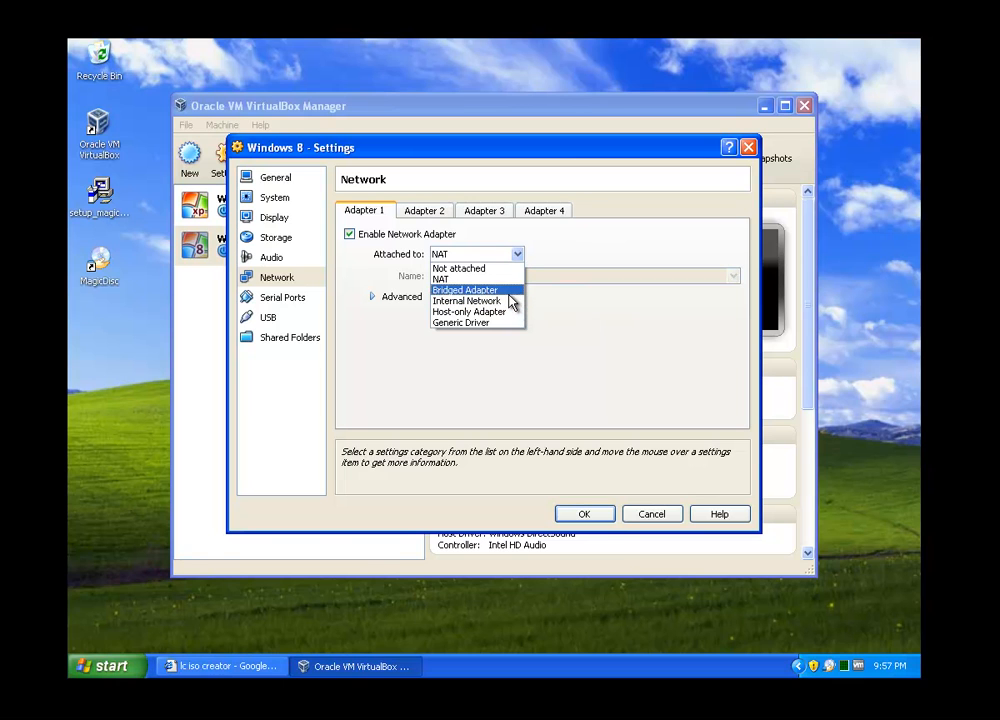
click(510, 290)
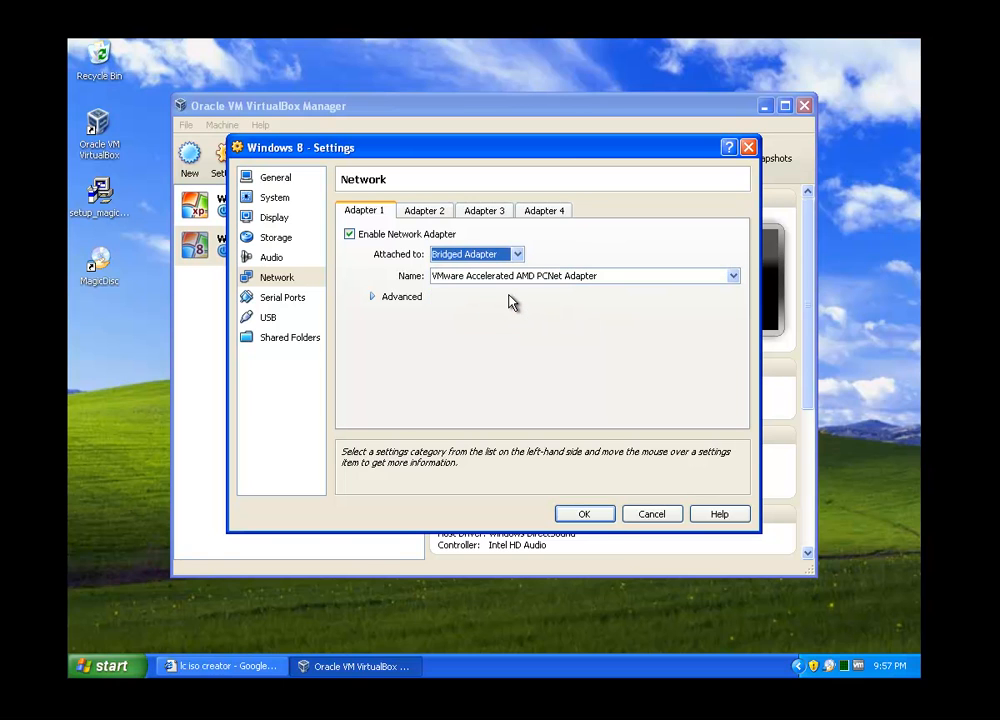
click(719, 279)
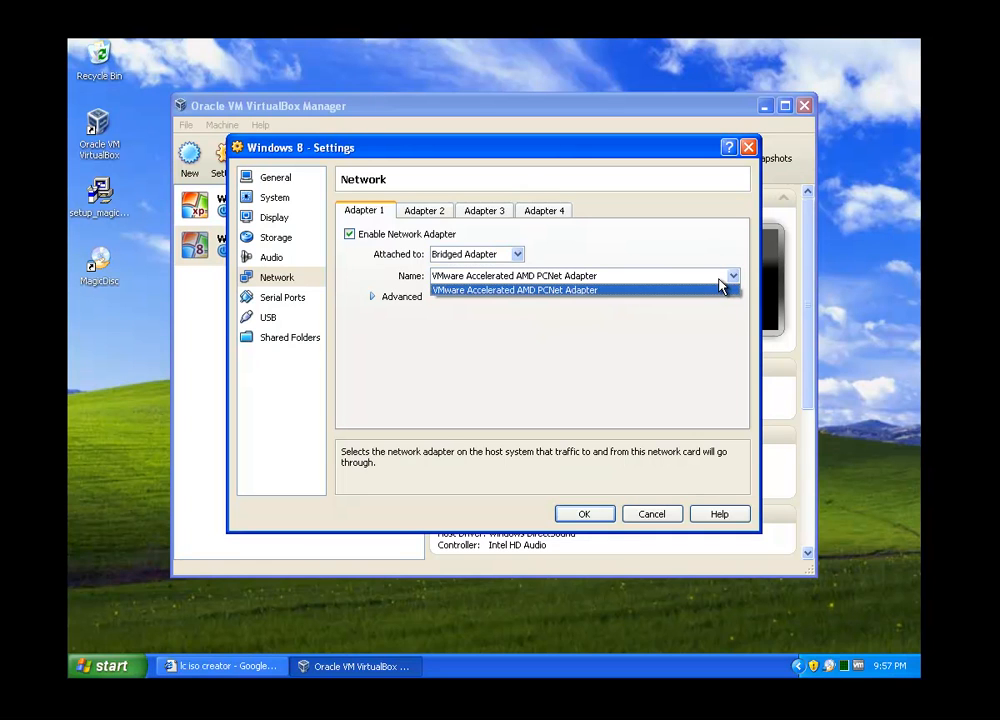
click(721, 287)
Step: Review Adapter 1's advanced options, keep Intel PRO/1000 MT Desktop (82540EM) and promiscuous mode Deny, and save the machine settings
click(372, 302)
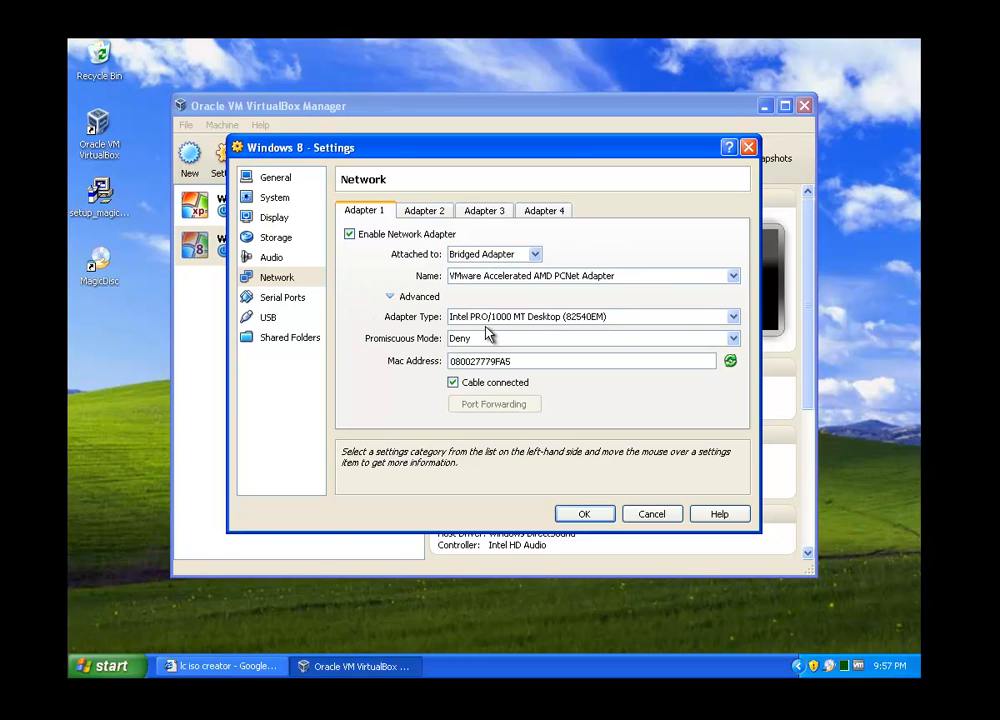
click(739, 321)
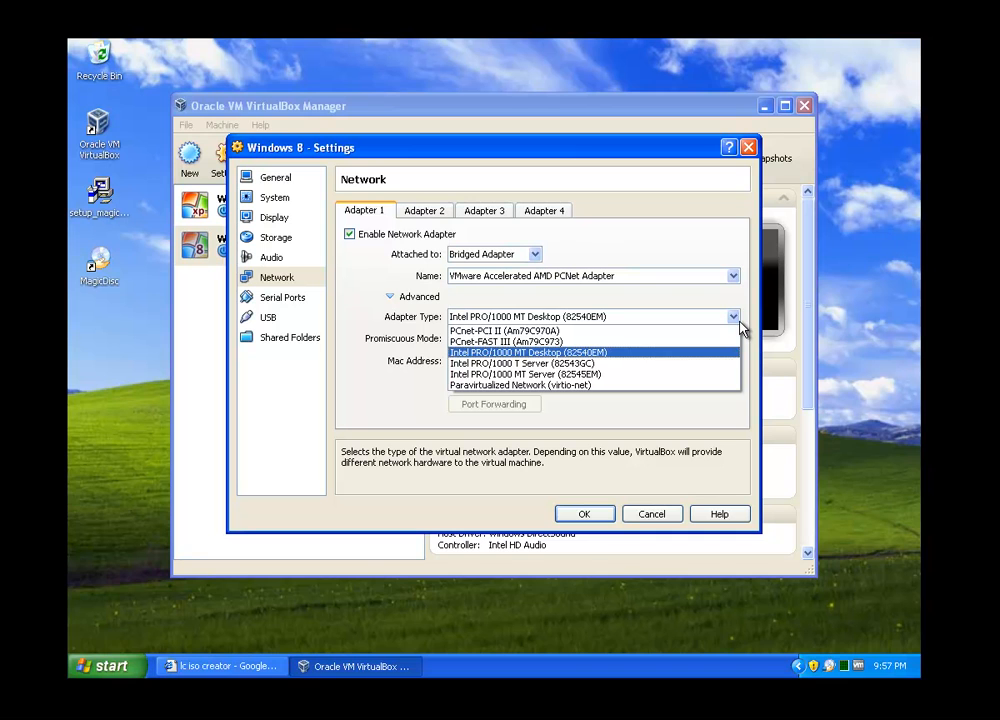
click(734, 310)
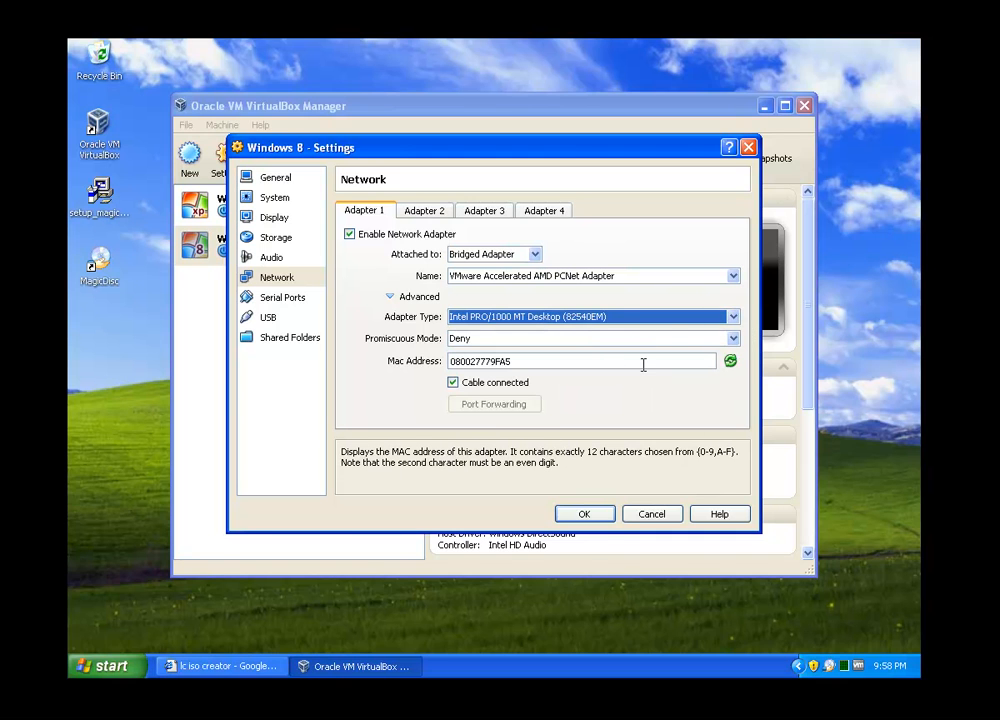
click(734, 339)
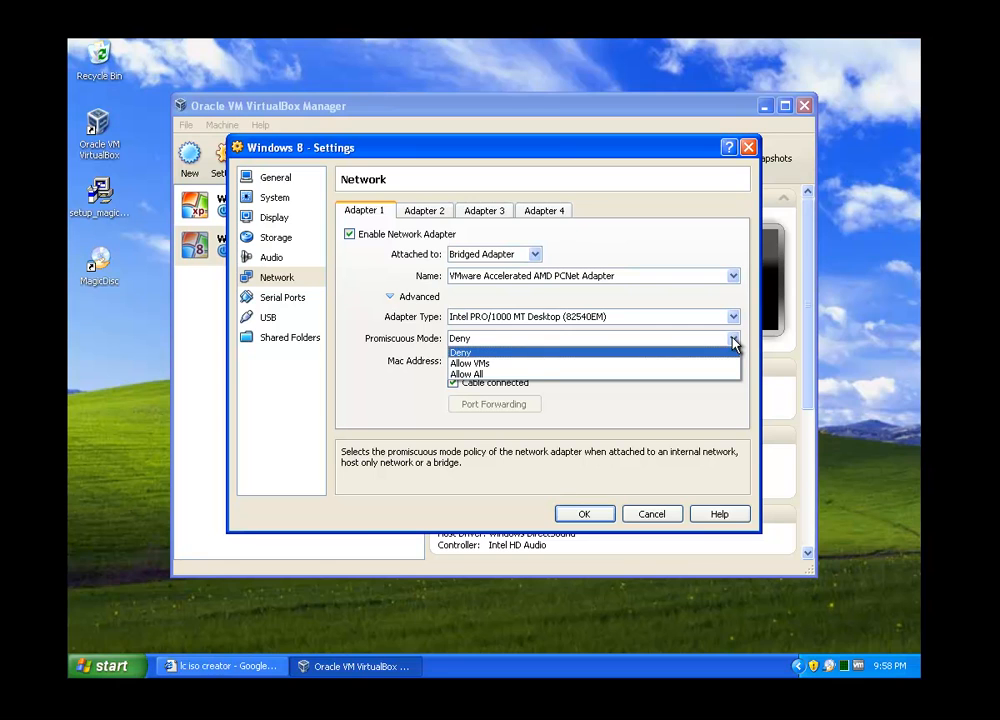
click(734, 341)
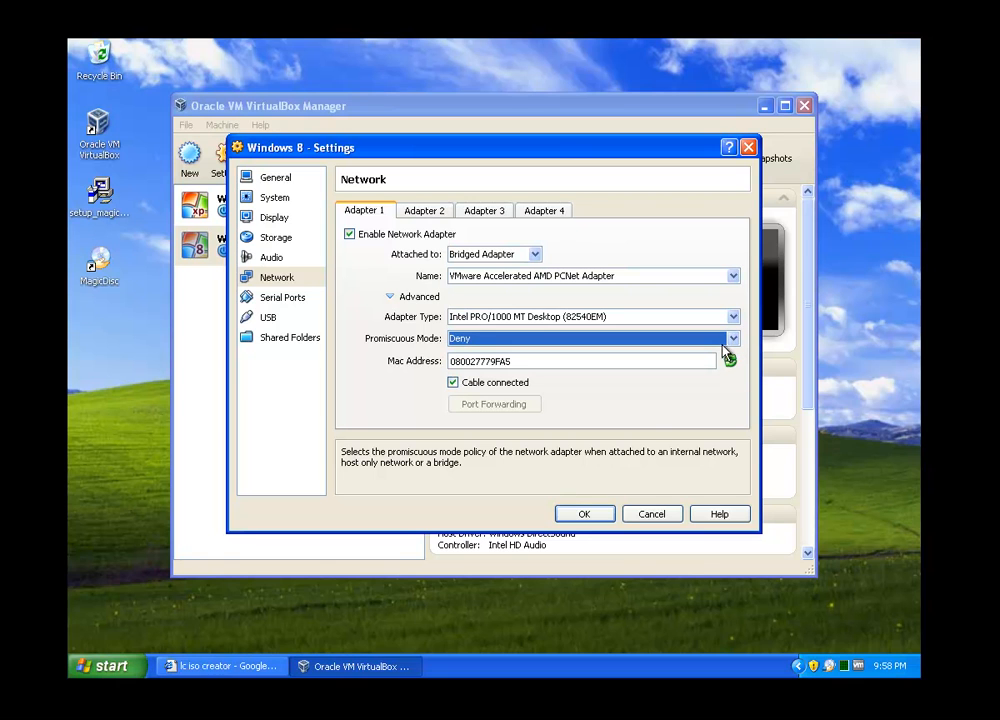
click(578, 515)
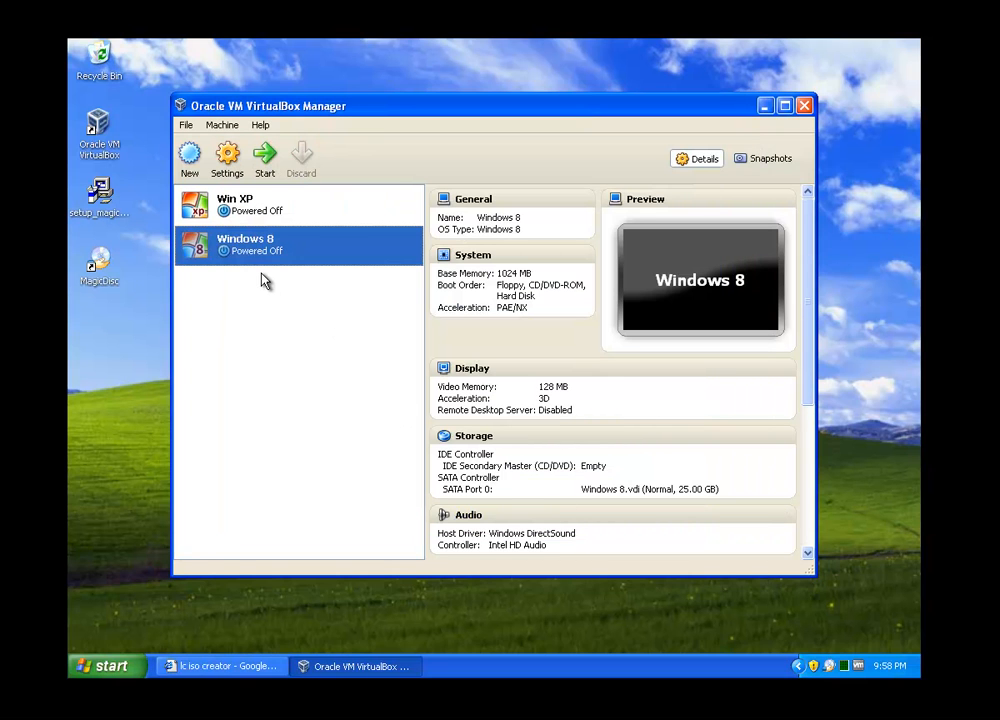
Step: Start the Windows 8 machine, dismiss the keyboard capture notice permanently and proceed to the installation media selection
click(265, 163)
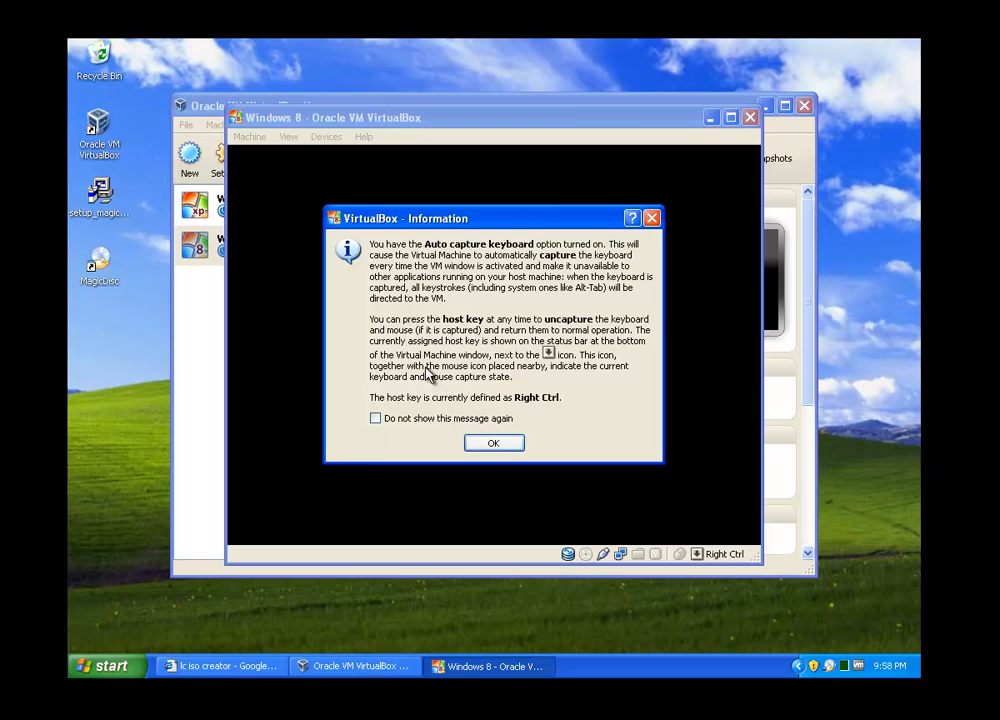
click(375, 418)
click(496, 444)
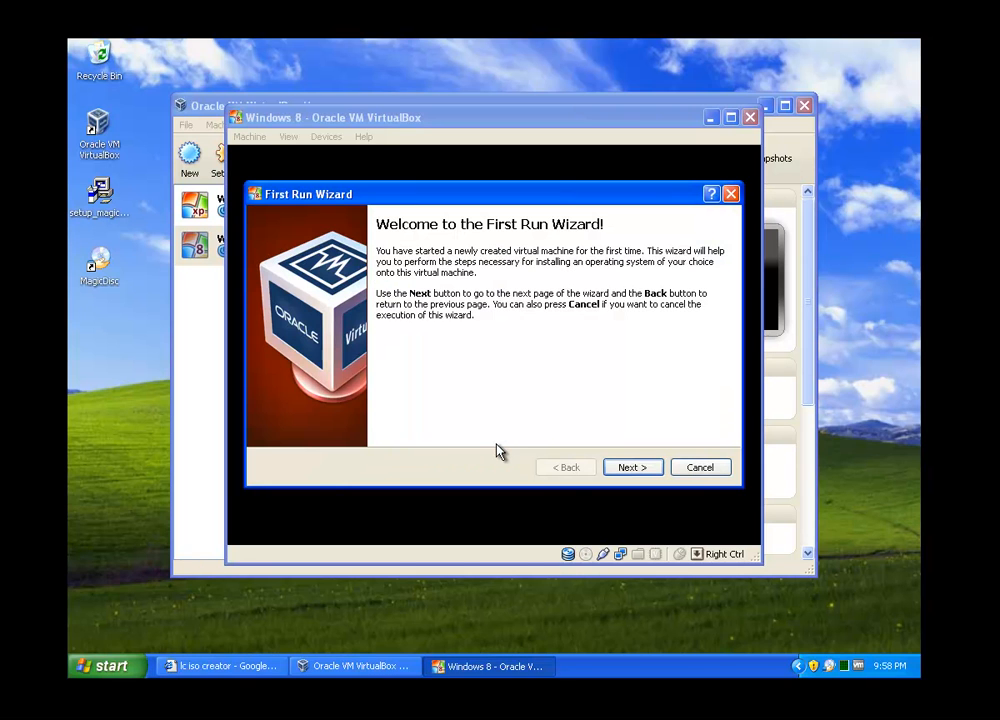
click(628, 468)
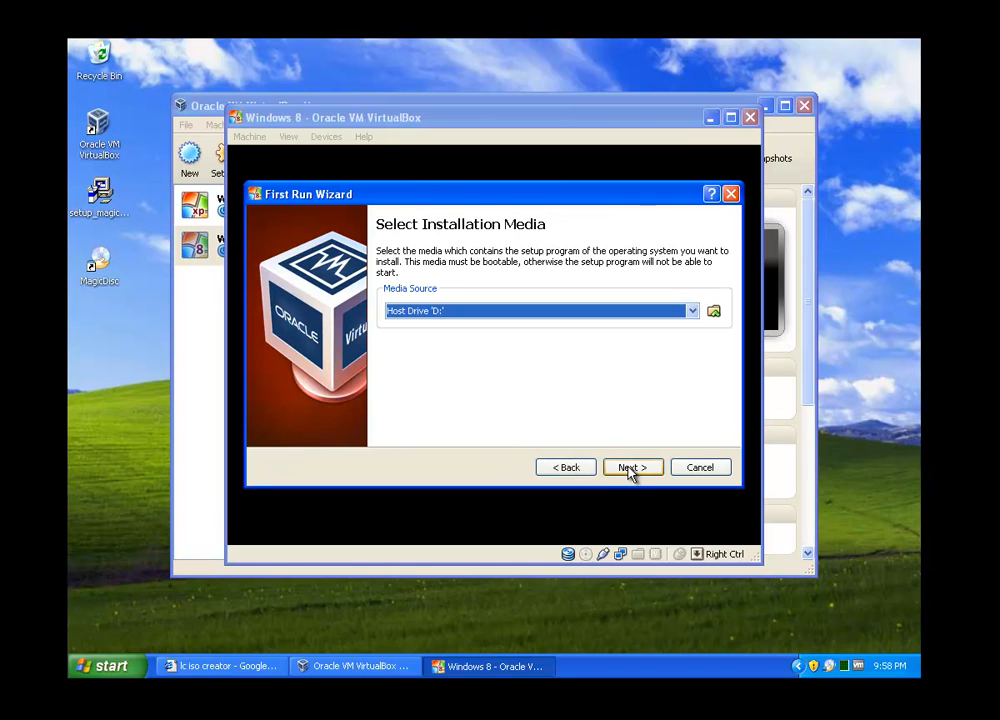